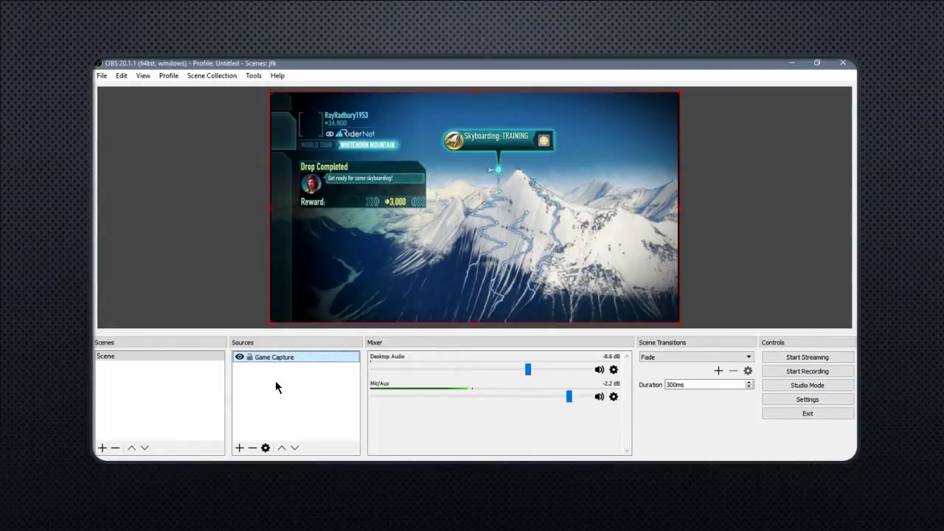
Step: Exit the PowerPoint slideshow with Esc to reach the deck's final slide, 7 of 7, in editing view
mouse_move(340, 520)
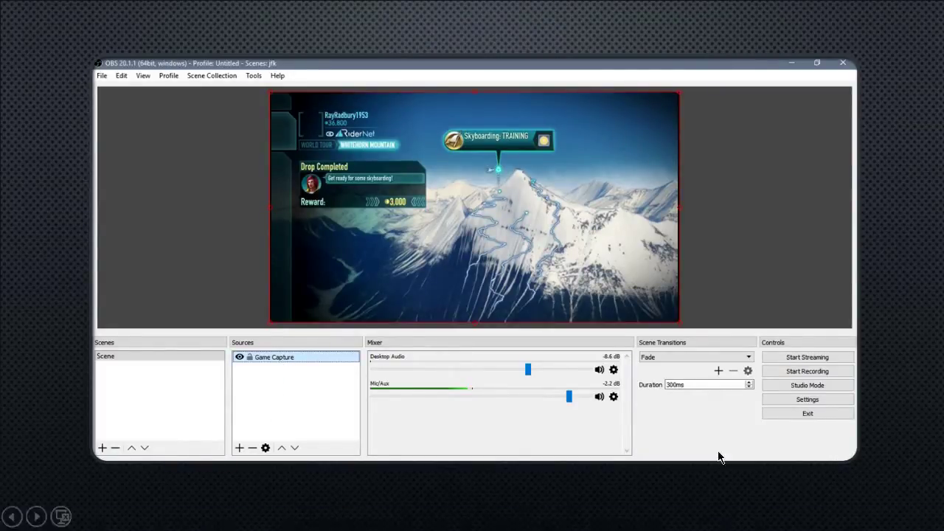
key("Escape")
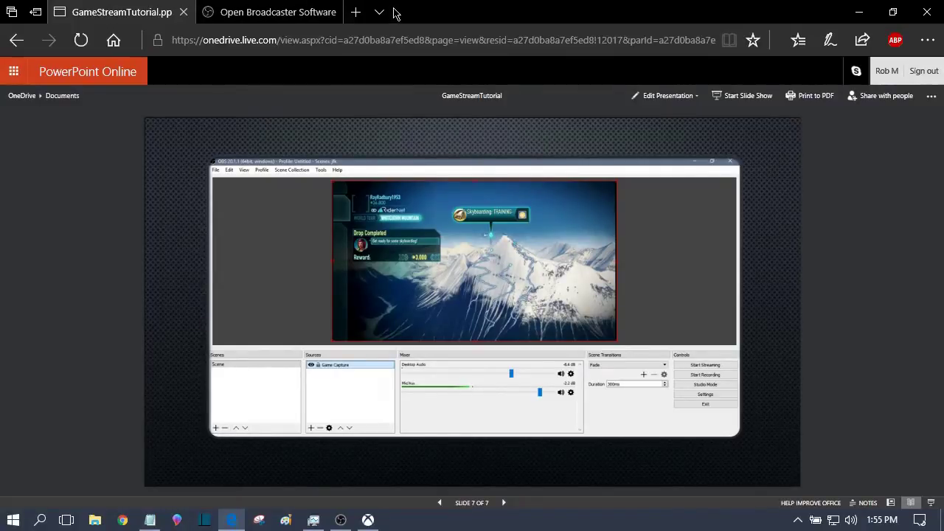
Step: Show the obsproject.com OBS Studio homepage listing releases 20.1.1 and 20.1
left_click(273, 11)
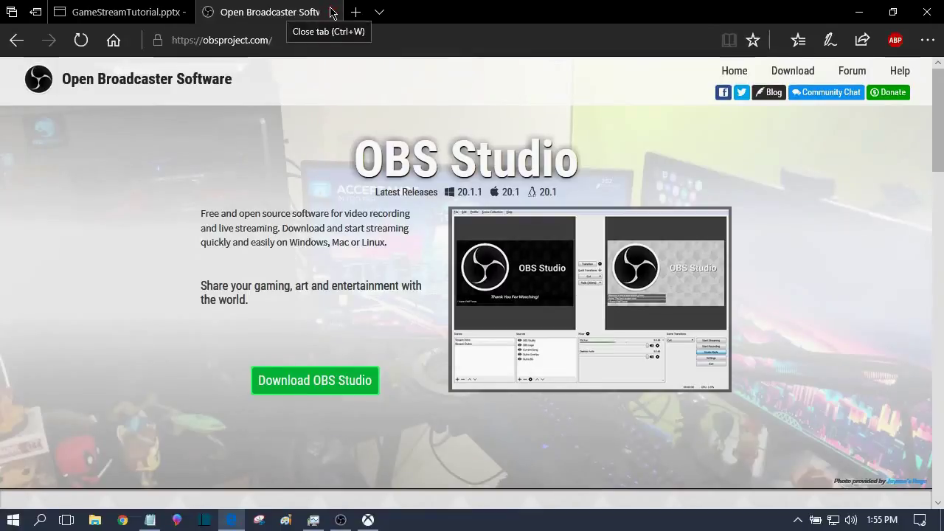
Step: Bring OBS Studio 20.1.1 forward and select the Display Capture source in the scene
left_click(859, 12)
left_click(340, 520)
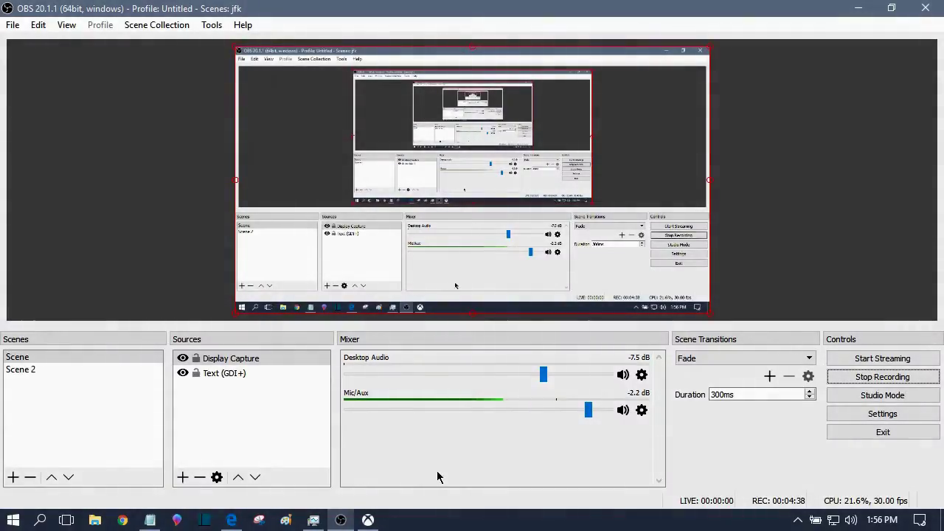
left_click(224, 362)
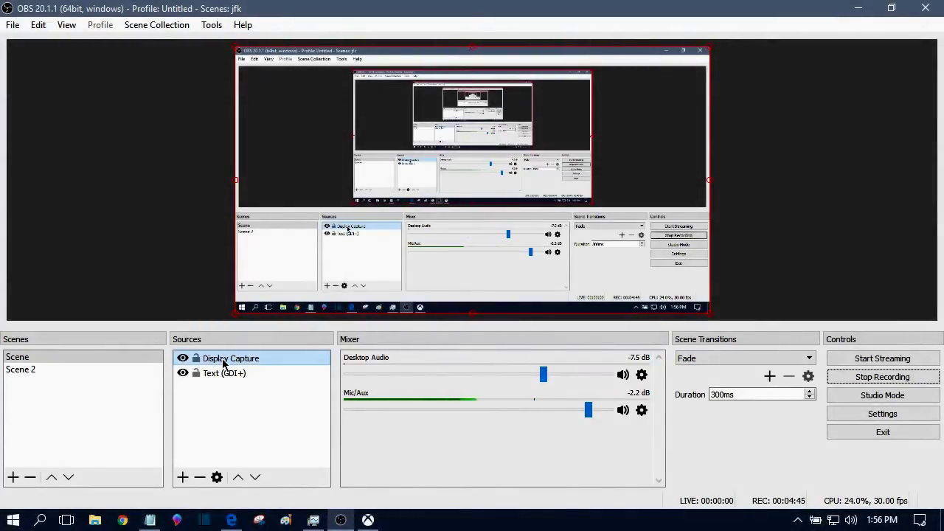
left_click(96, 380)
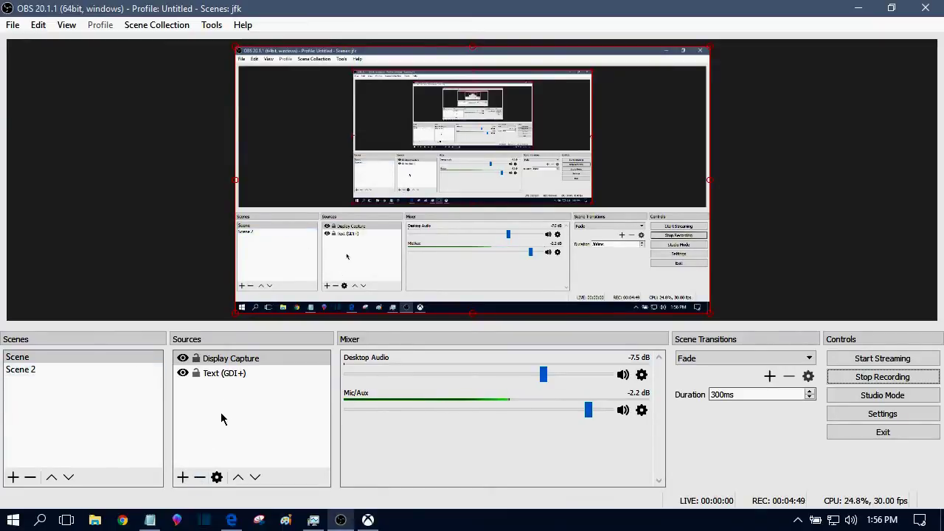
left_click(247, 360)
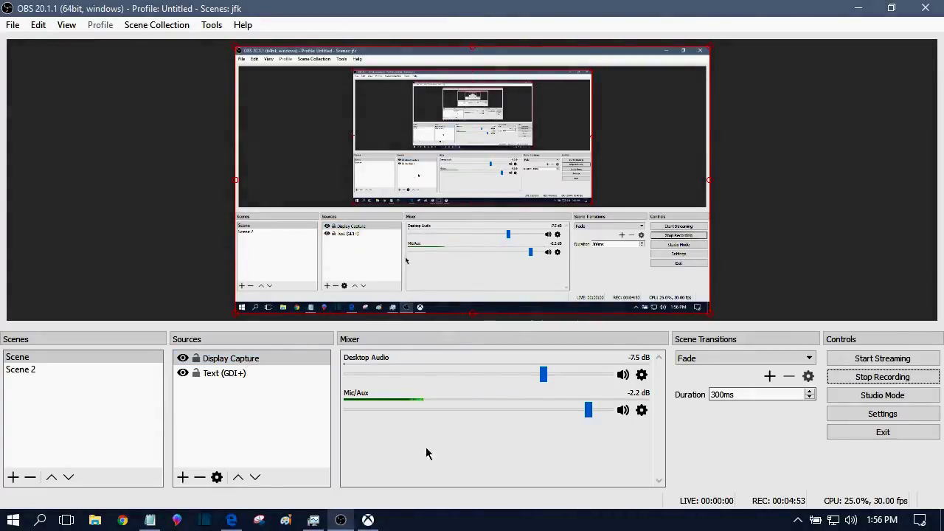
Step: Minimize the Microsoft Edge window so OBS Studio remains in view
mouse_move(344, 523)
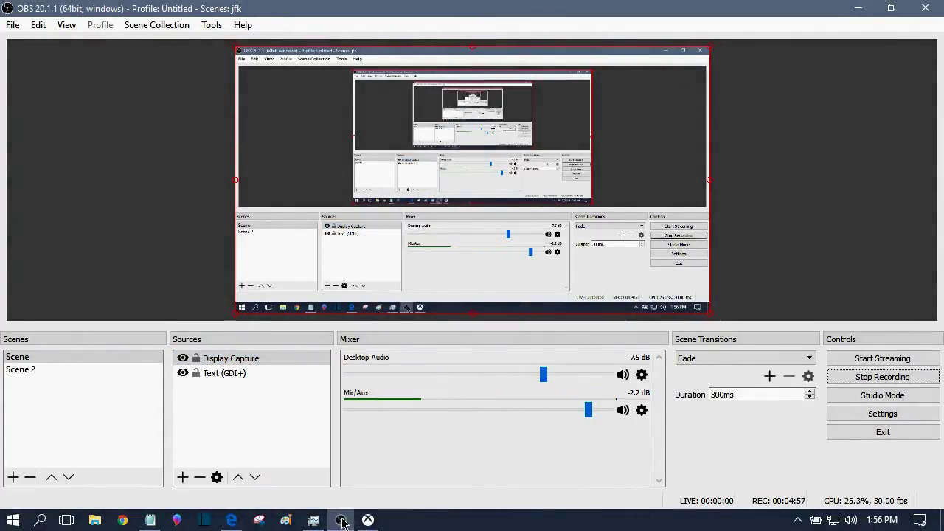
left_click(238, 524)
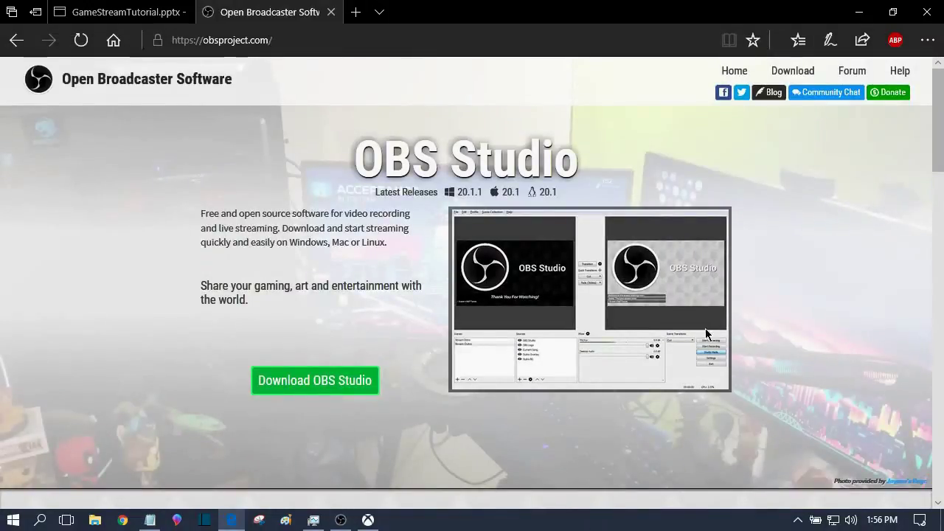
left_click(859, 12)
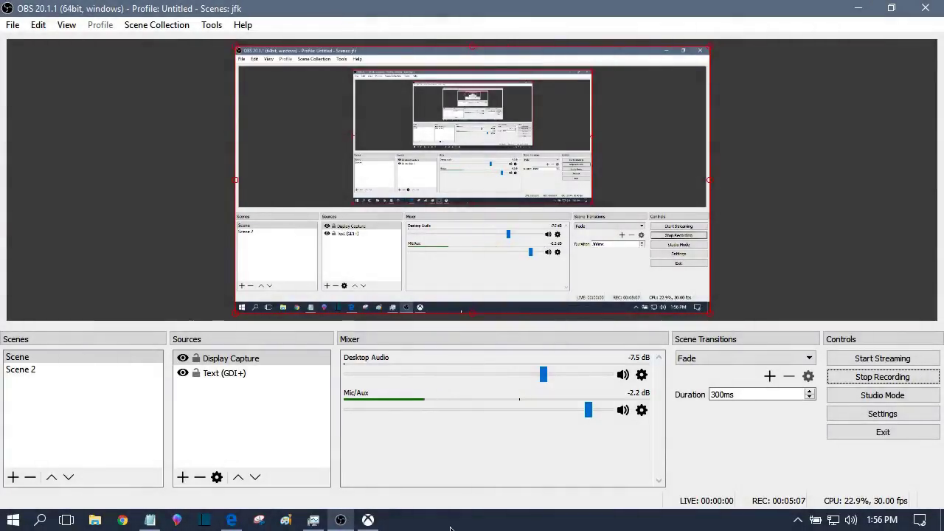
Step: Check the Xbox app streaming Skate 3 from the XboxOne, then return to OBS Studio
key("alt+Tab")
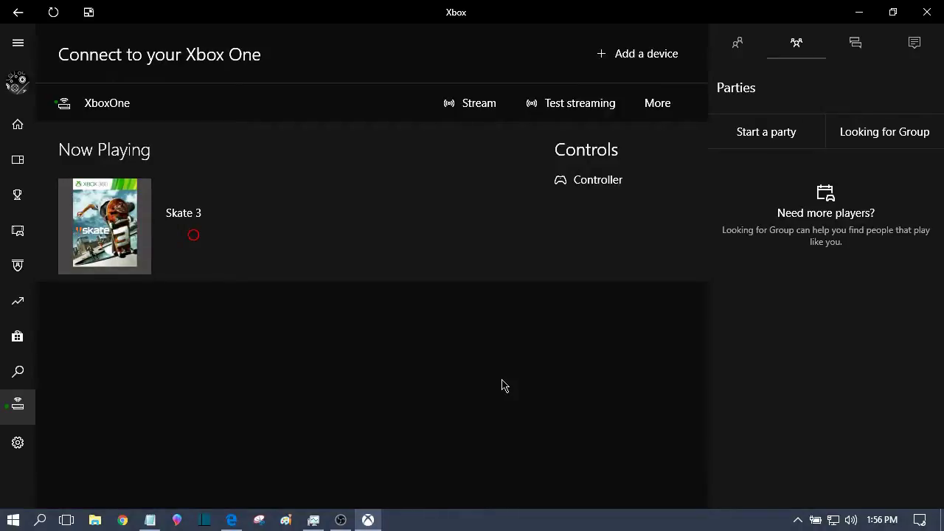
left_click(340, 520)
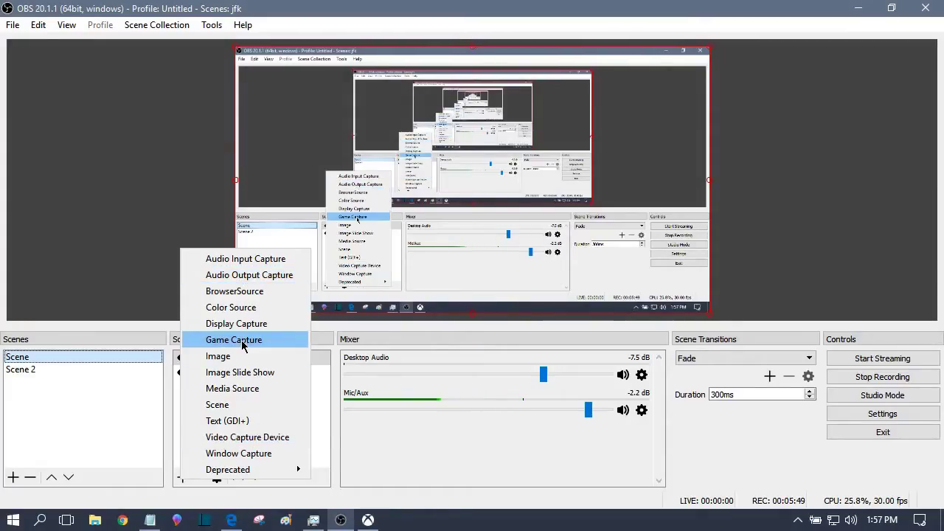
Step: Add Game Capture 2 capturing window '[XboxApp.exe]: Xbox', matching title, otherwise same executable
left_click(243, 340)
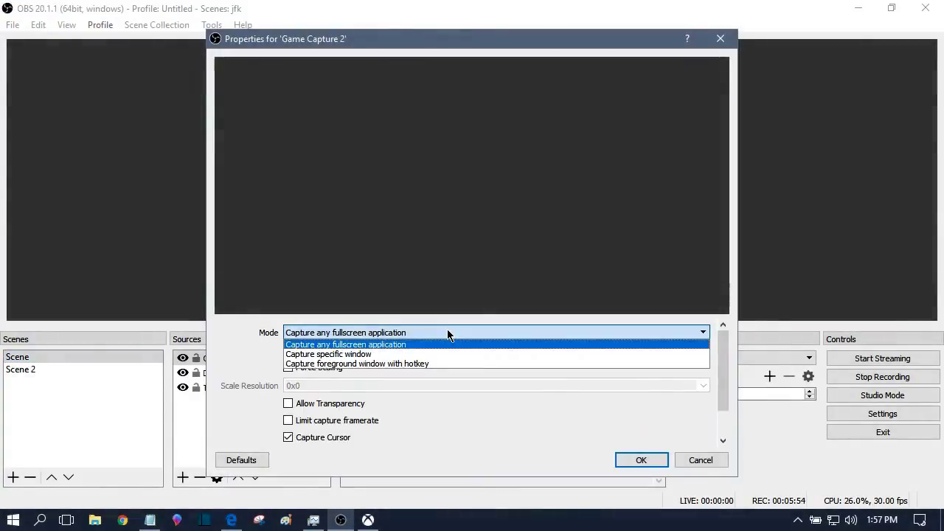
left_click(447, 332)
left_click(447, 330)
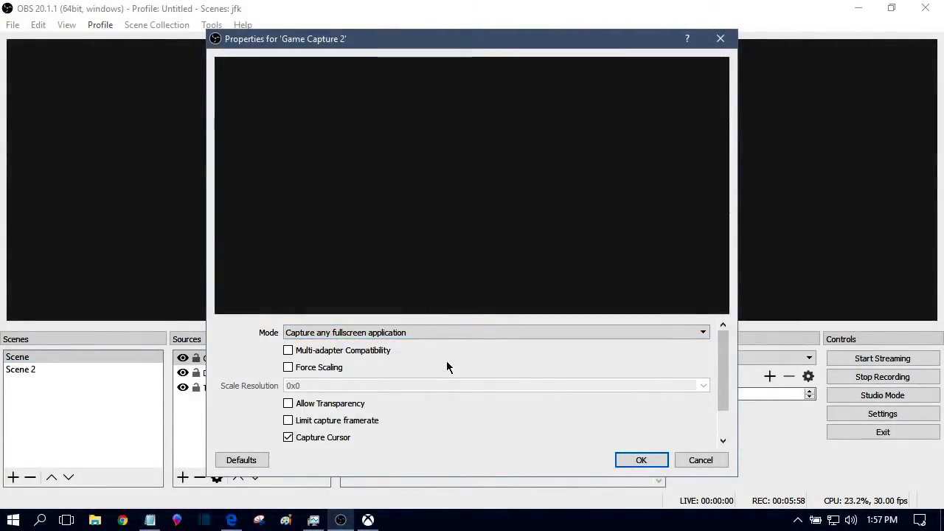
left_click(453, 332)
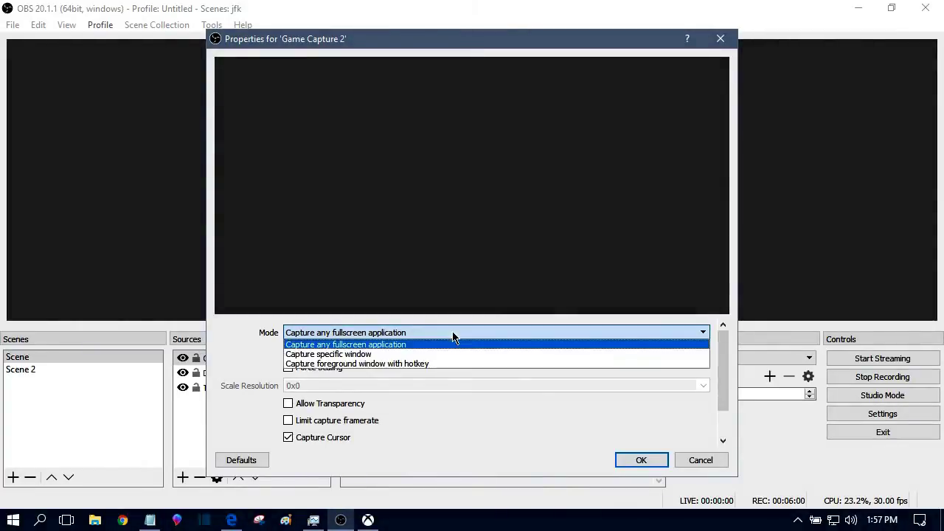
left_click(444, 354)
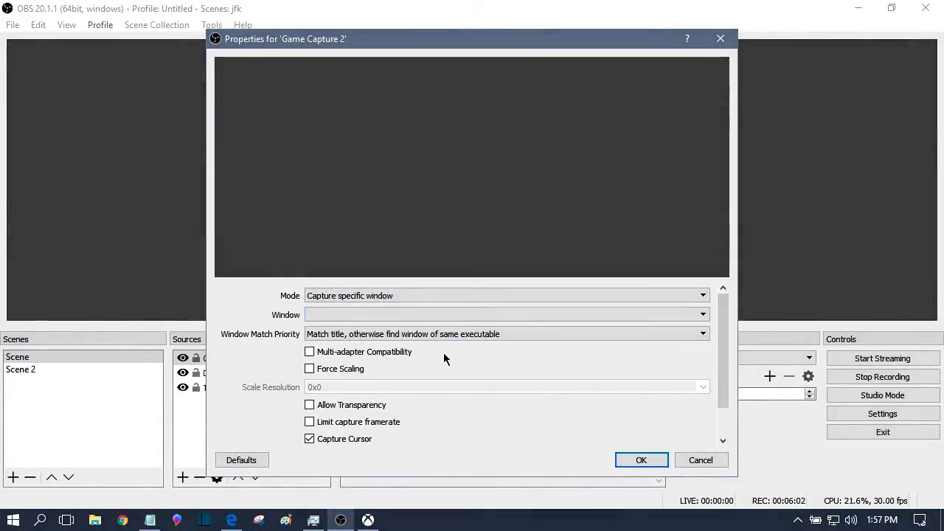
left_click(477, 316)
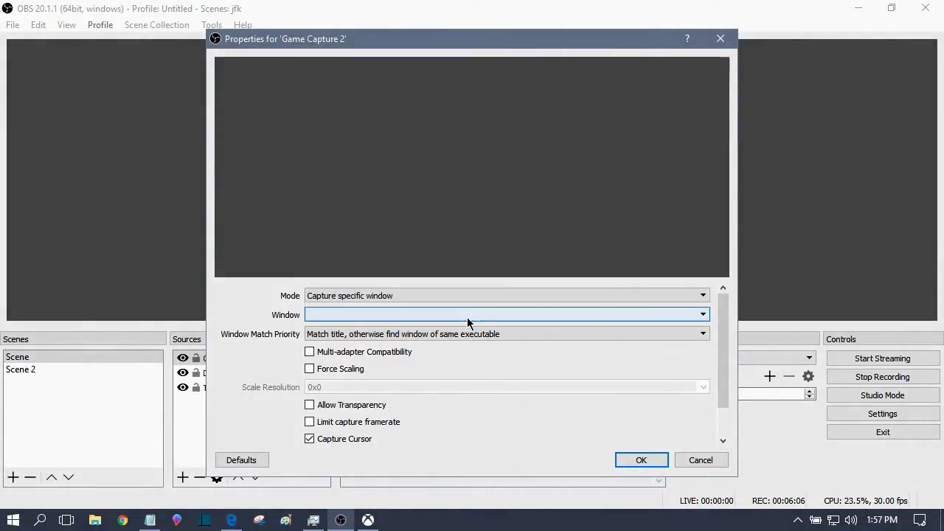
left_click(468, 315)
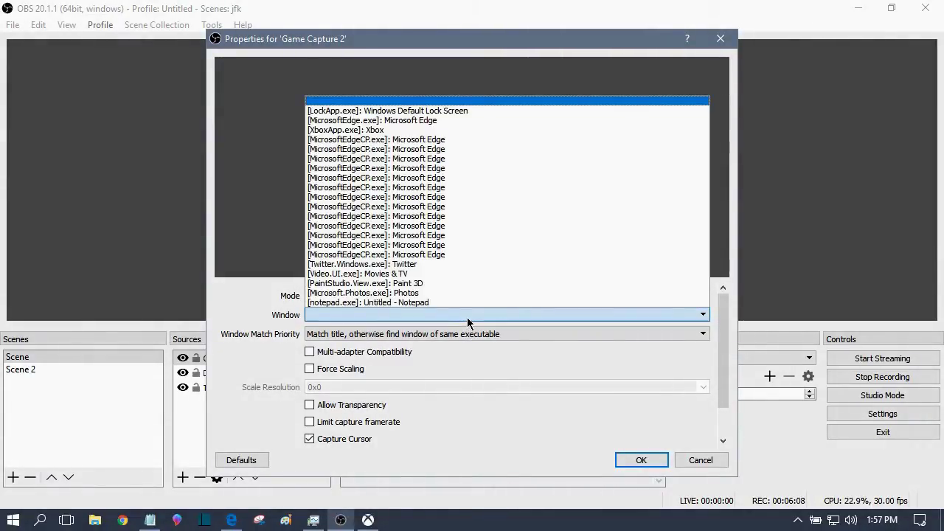
left_click(443, 131)
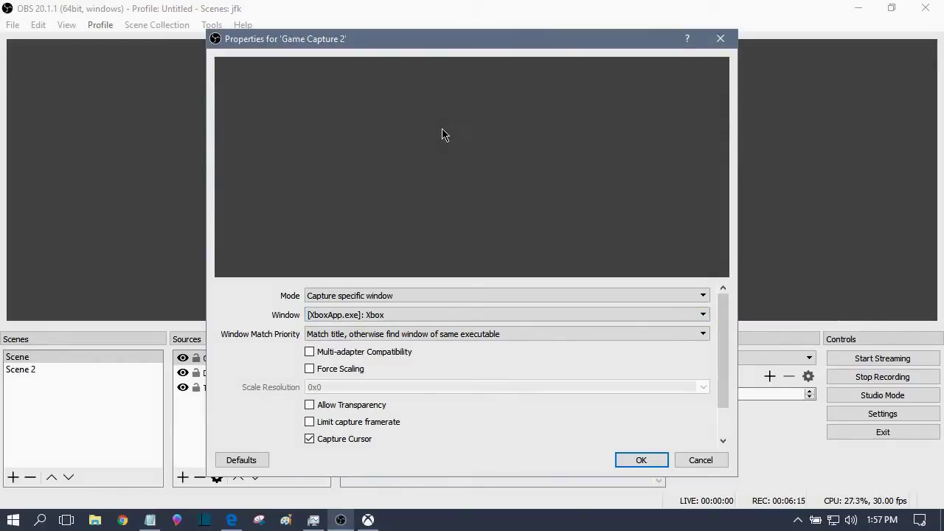
left_click(483, 334)
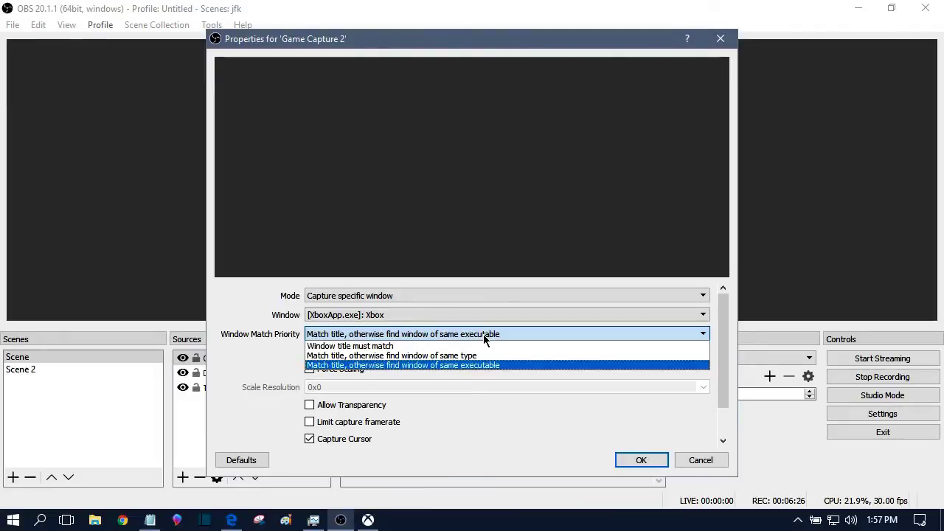
left_click(479, 365)
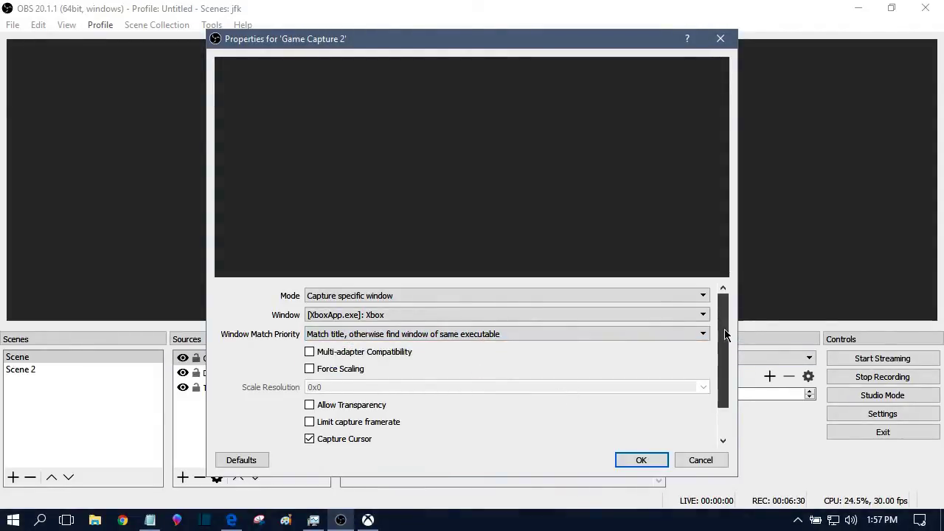
left_click_drag(724, 329, 725, 365)
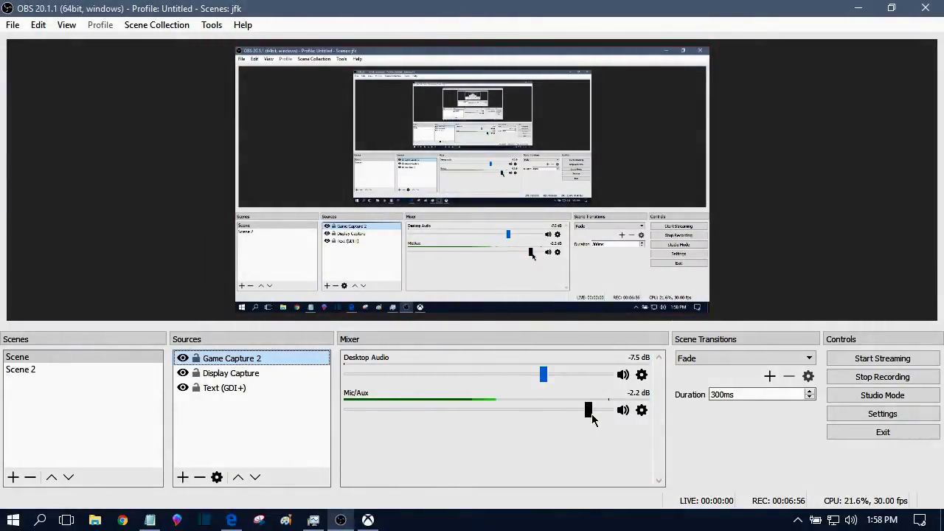
left_click_drag(590, 410, 503, 411)
left_click(921, 413)
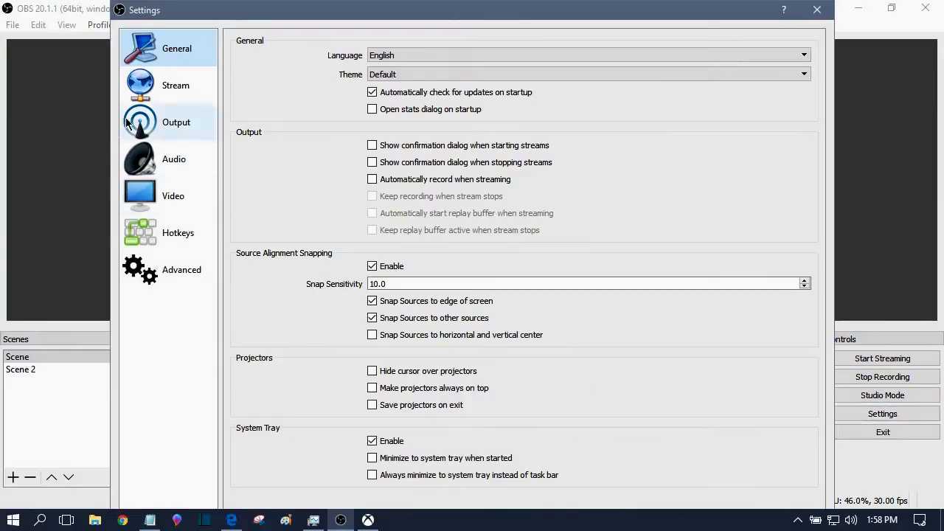
left_click(133, 157)
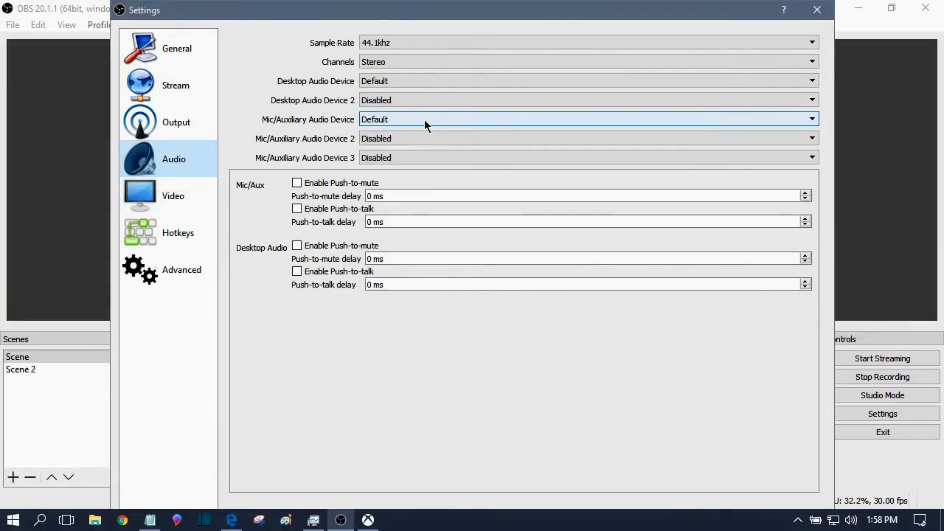
left_click(424, 119)
left_click(424, 120)
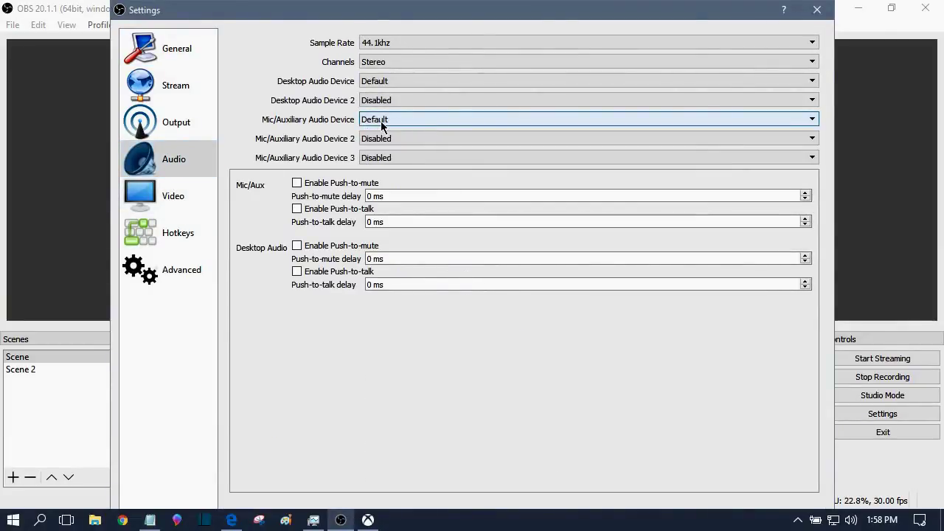
left_click(393, 118)
left_click(394, 119)
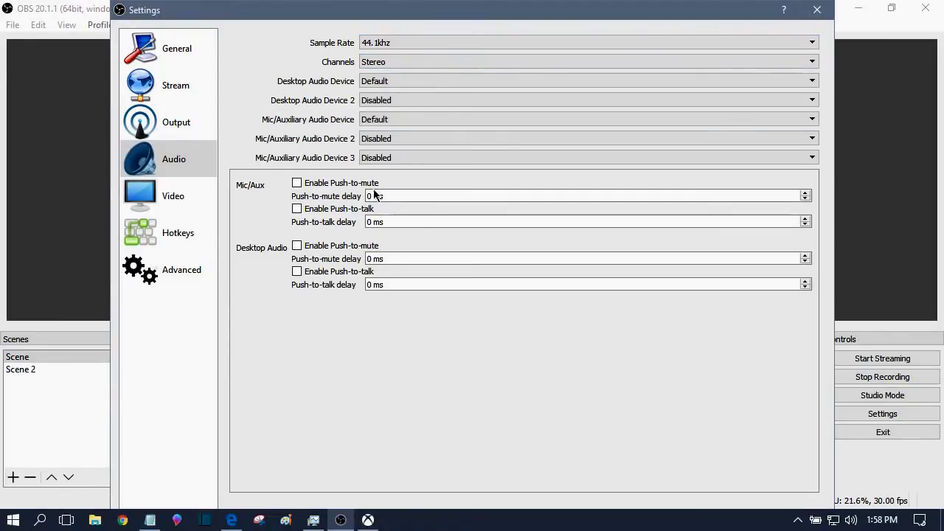
Step: View the Video settings: 1280x720 base and output resolution, Bilinear filter, 30 FPS
left_click(181, 199)
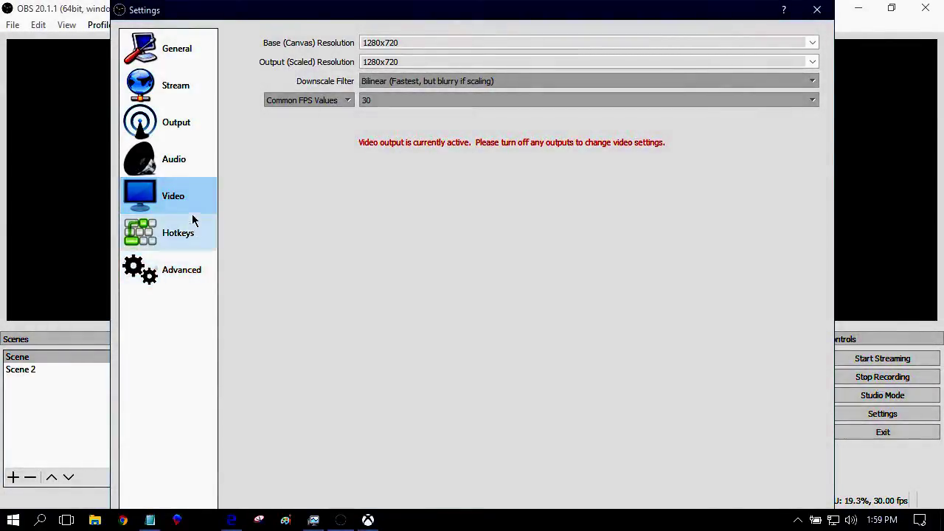
Step: Review Output streaming settings, keeping ultrafast preset, main profile and fastdecode tune, then view the 128-bitrate audio tracks
left_click(177, 122)
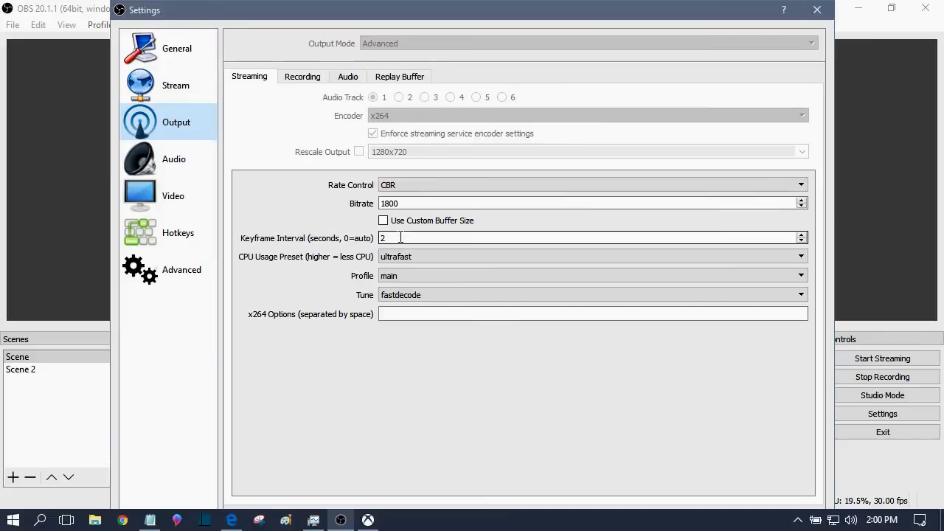
left_click(416, 261)
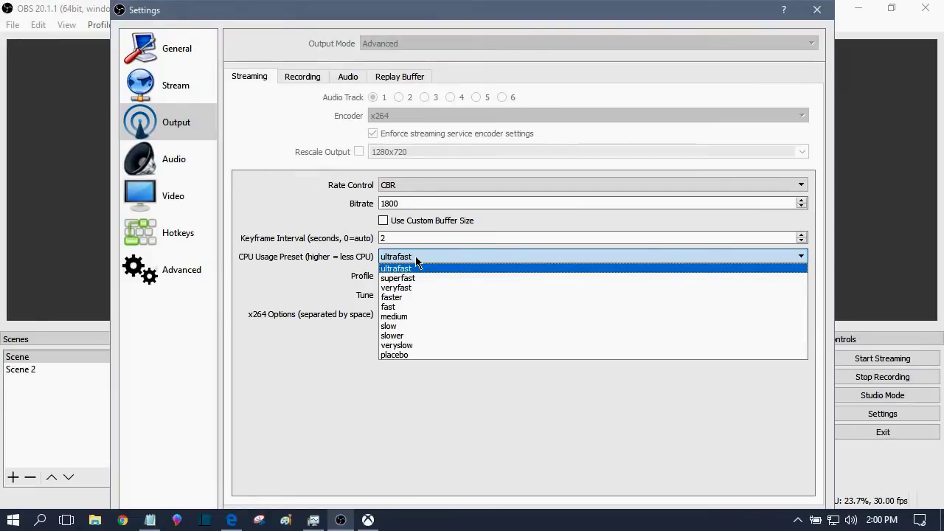
left_click(416, 258)
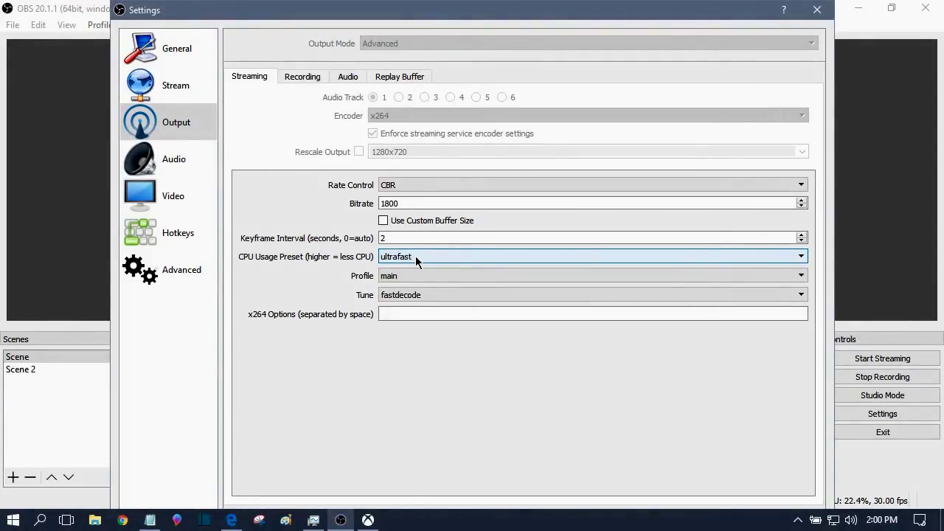
left_click(415, 255)
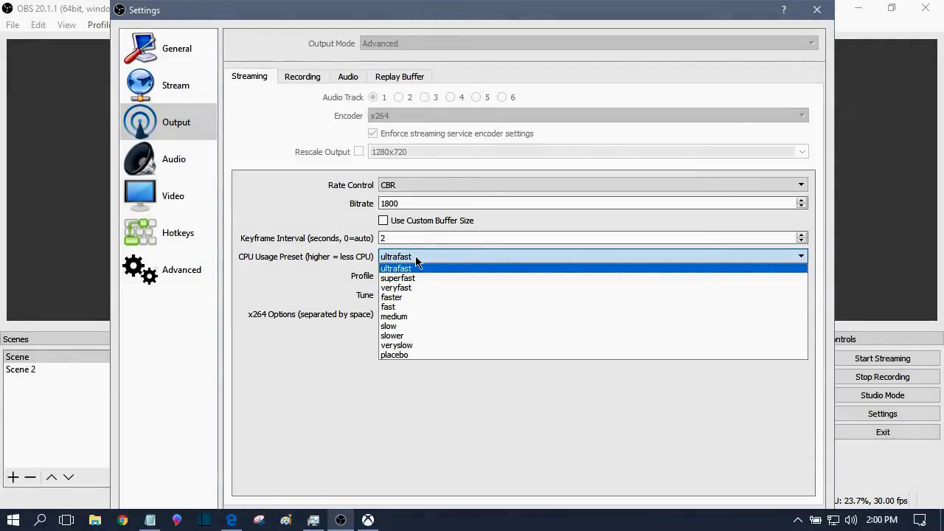
left_click(415, 260)
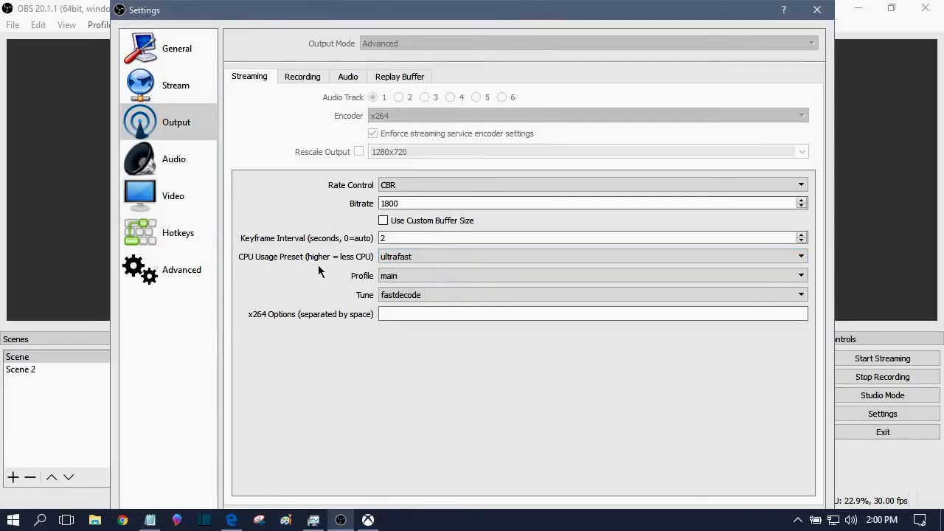
left_click(401, 273)
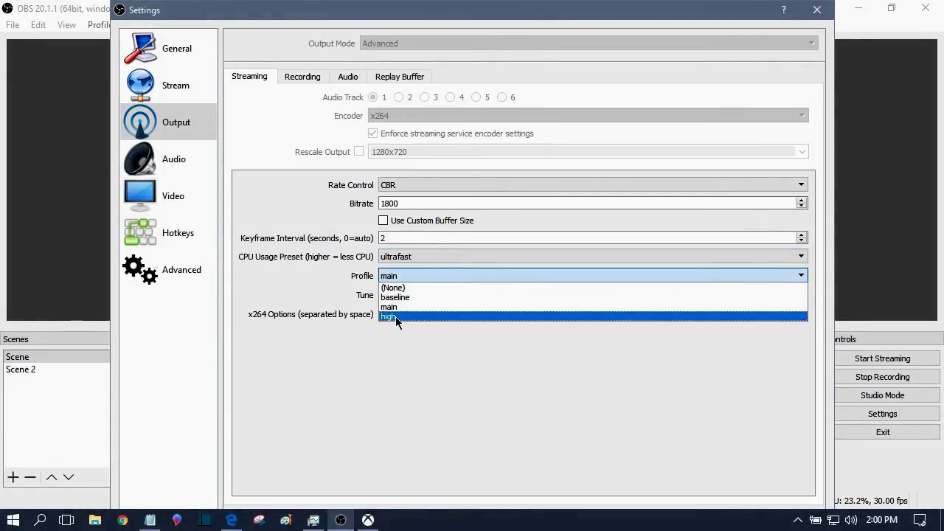
left_click(355, 298)
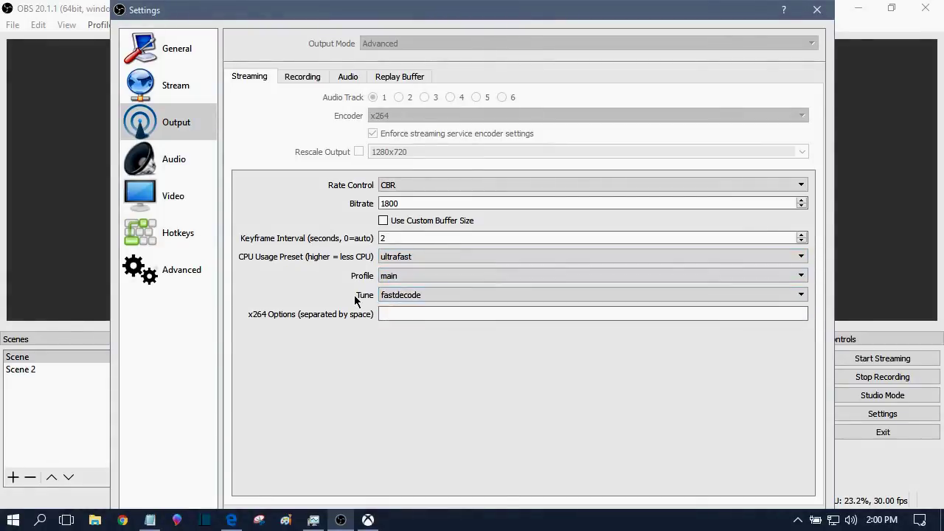
left_click(450, 294)
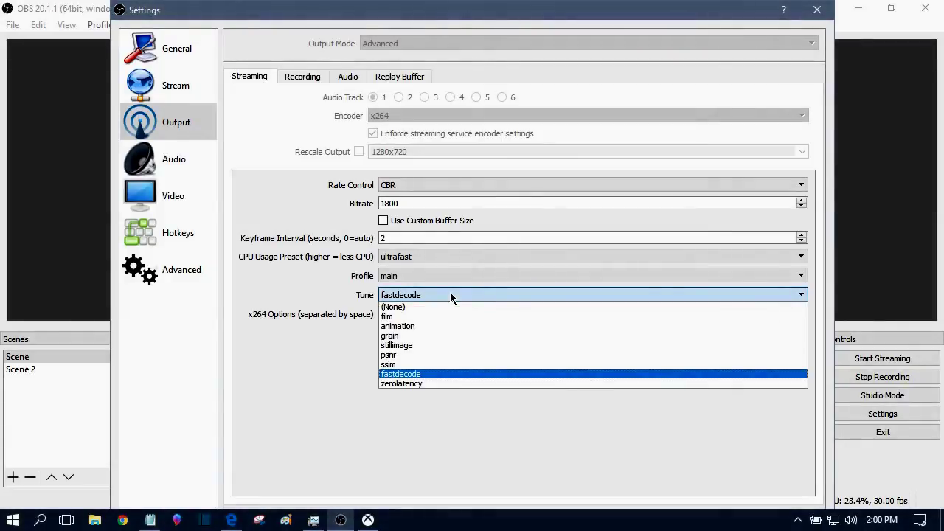
left_click(450, 293)
left_click(348, 77)
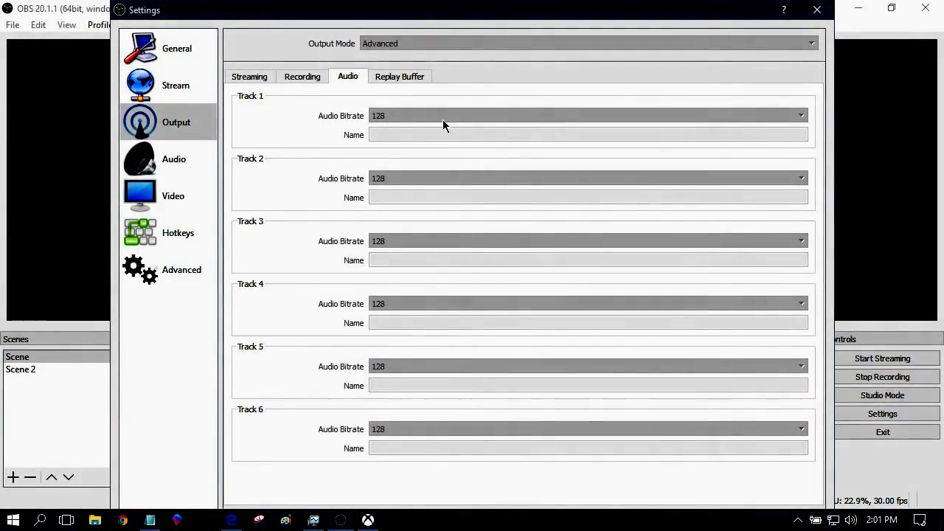
Step: Review the YouTube stream service and key, then move on to the General settings
left_click(183, 87)
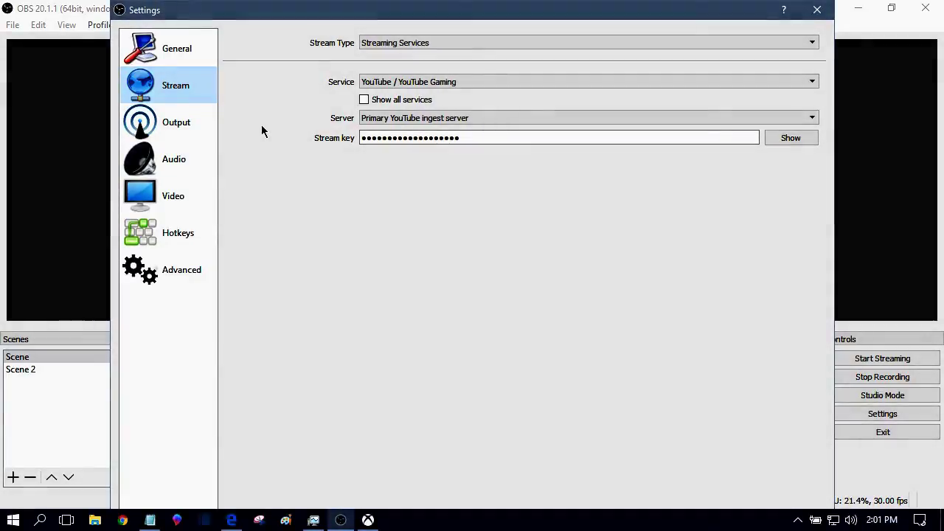
left_click(195, 53)
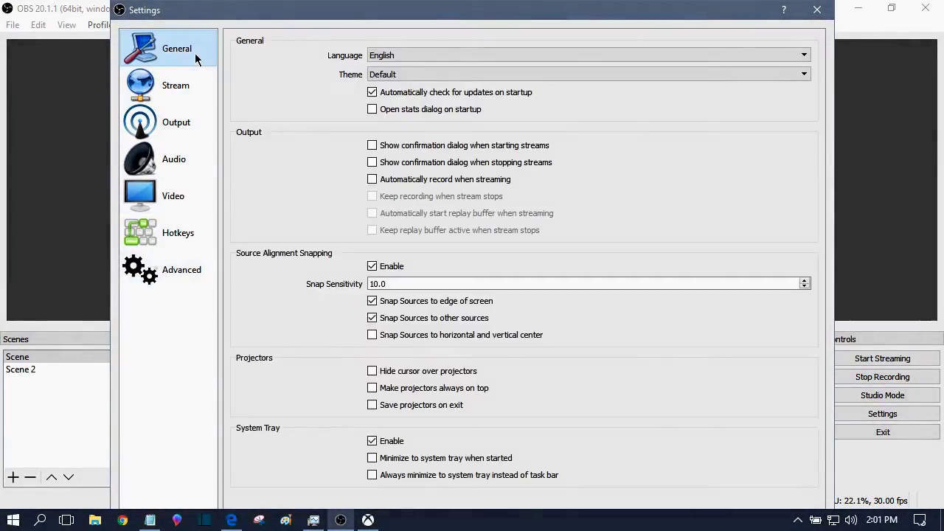
left_click(184, 274)
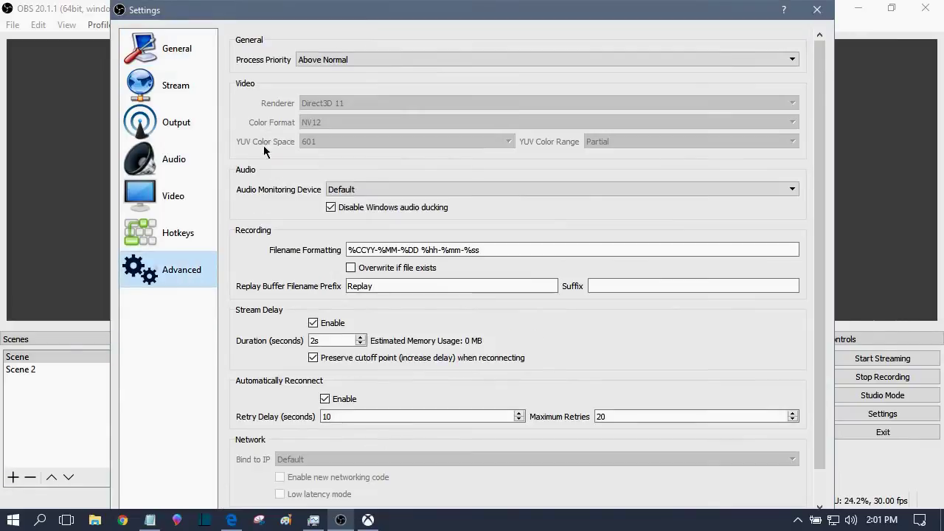
left_click(365, 56)
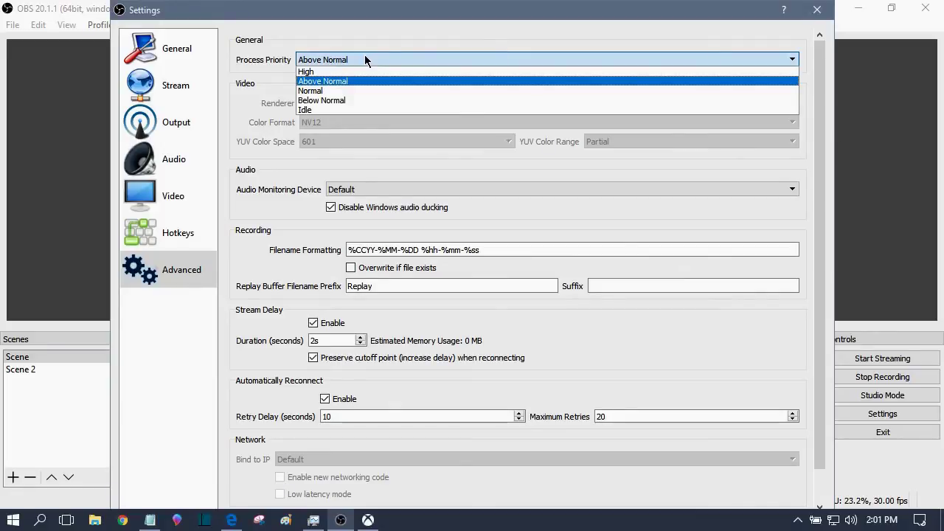
left_click(327, 83)
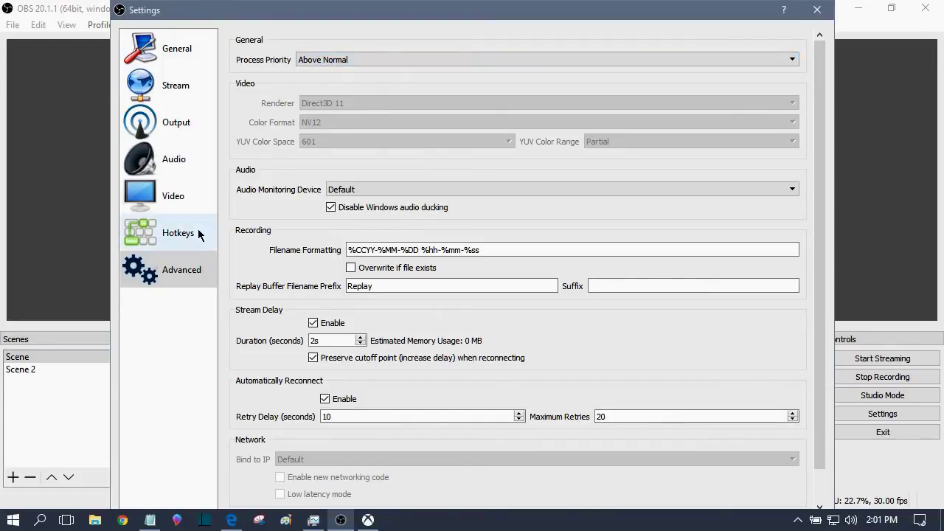
scroll(236, 233, "down", 1)
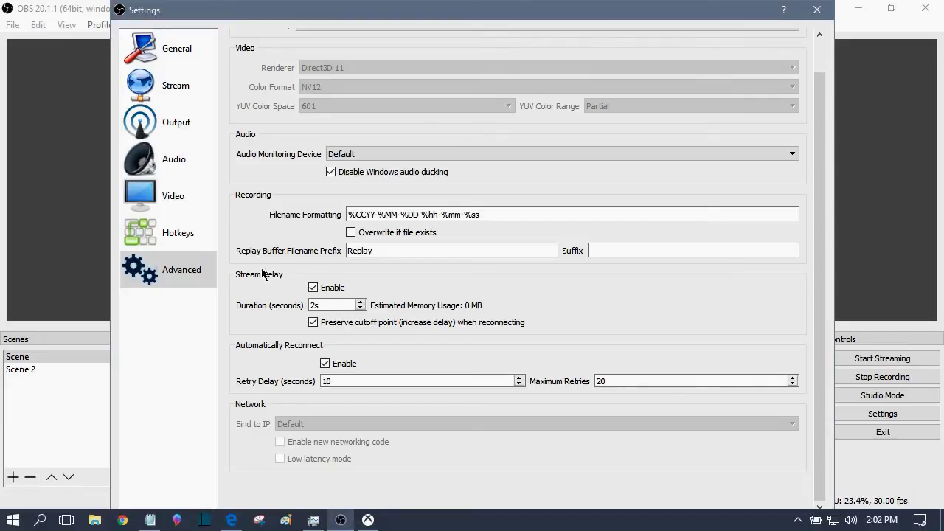
scroll(243, 319, "up", 1)
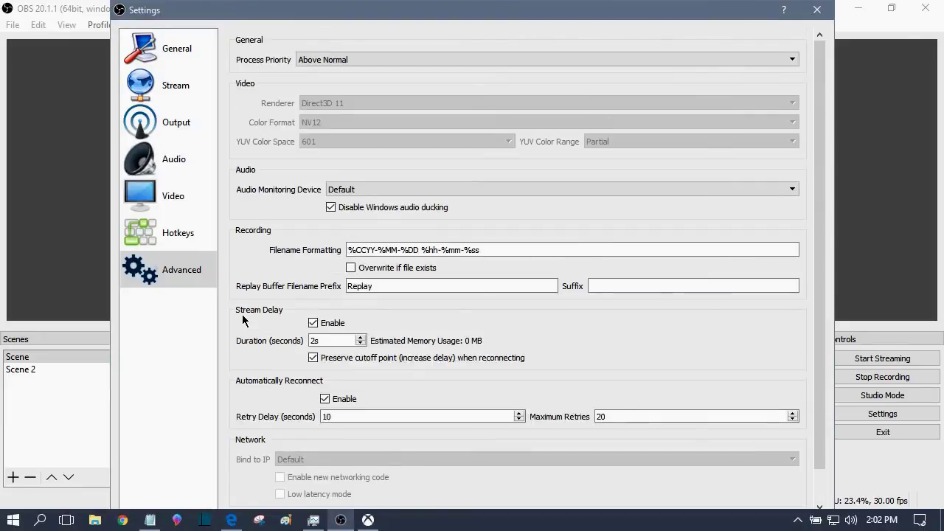
left_click(191, 123)
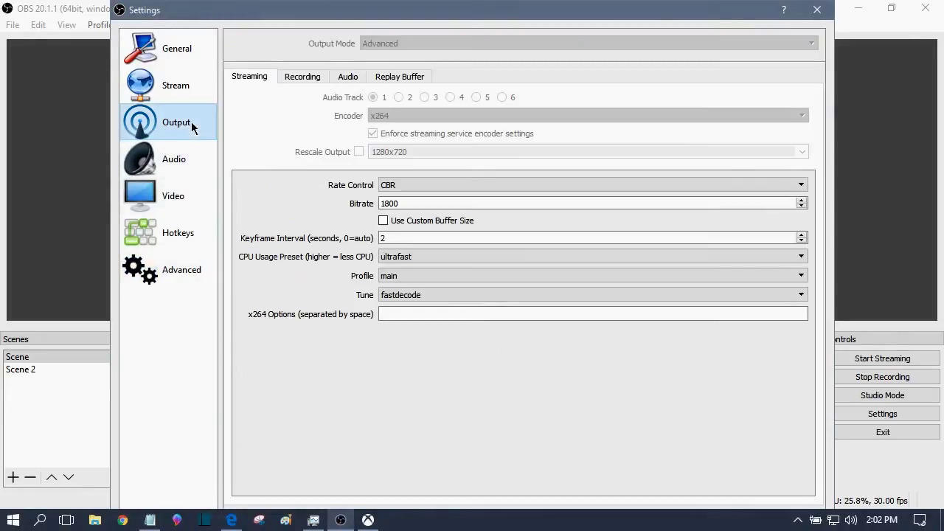
left_click(182, 50)
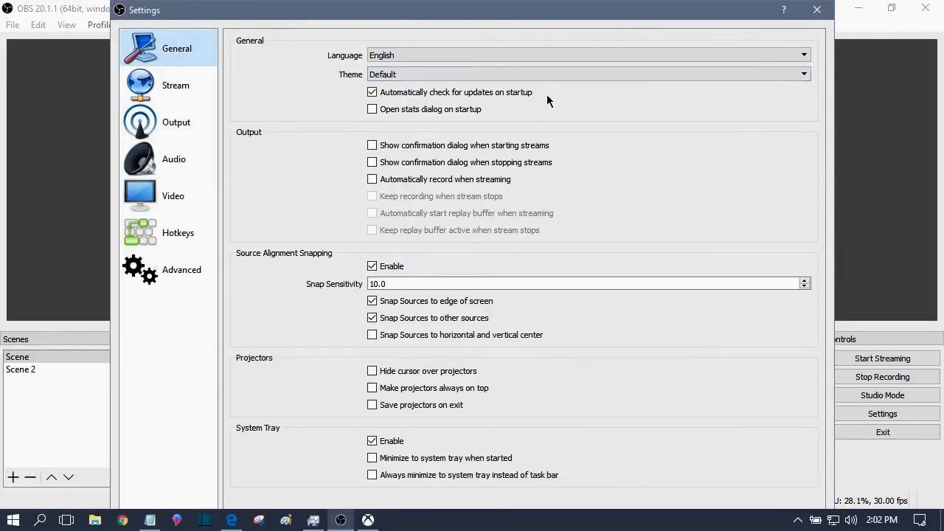
left_click(164, 123)
left_click(177, 49)
Step: Close OBS Settings and glance at the YouTube Live Events page in the browser
left_click(818, 15)
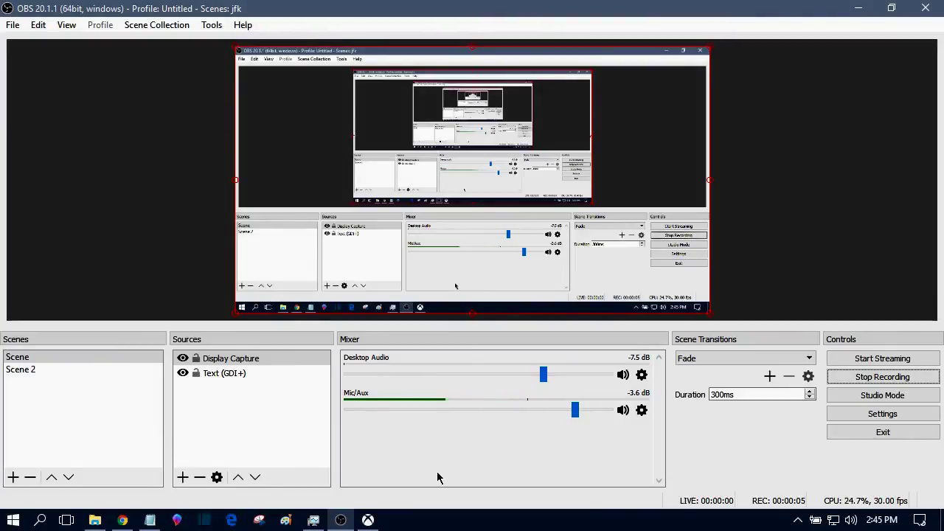
left_click(122, 520)
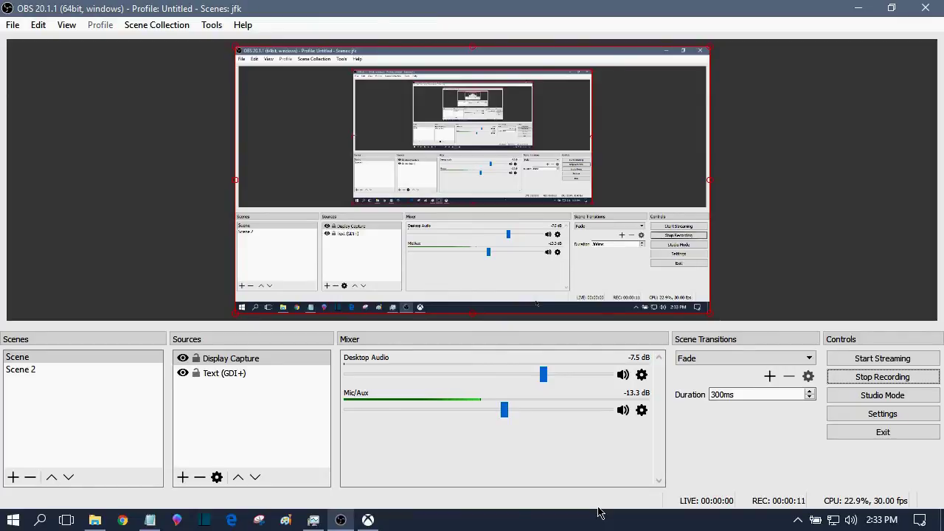
Step: Start streaming Skate 3 from the XboxOne console into the Xbox app on the PC
left_click(368, 520)
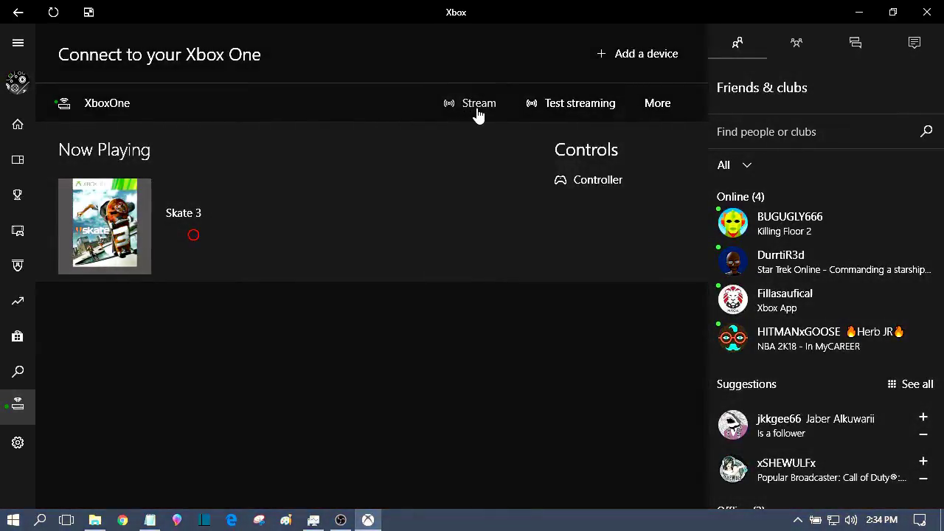
left_click(478, 107)
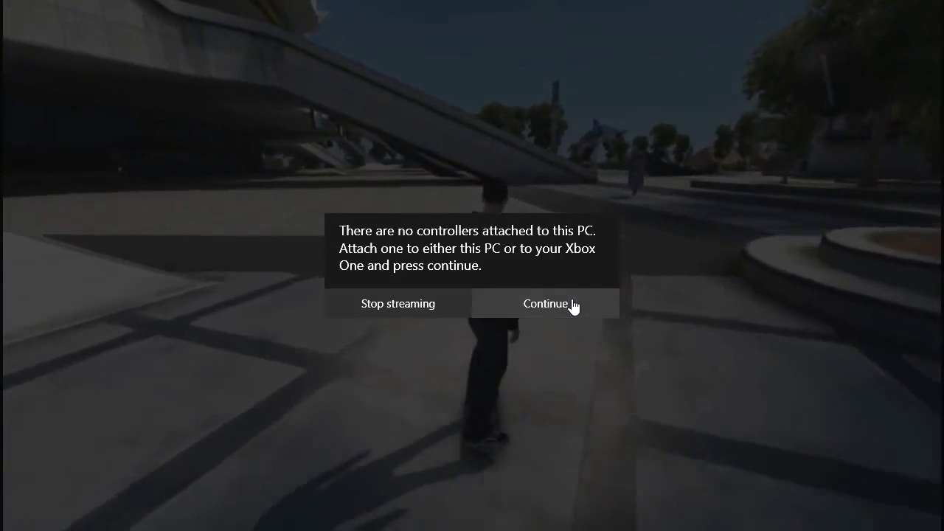